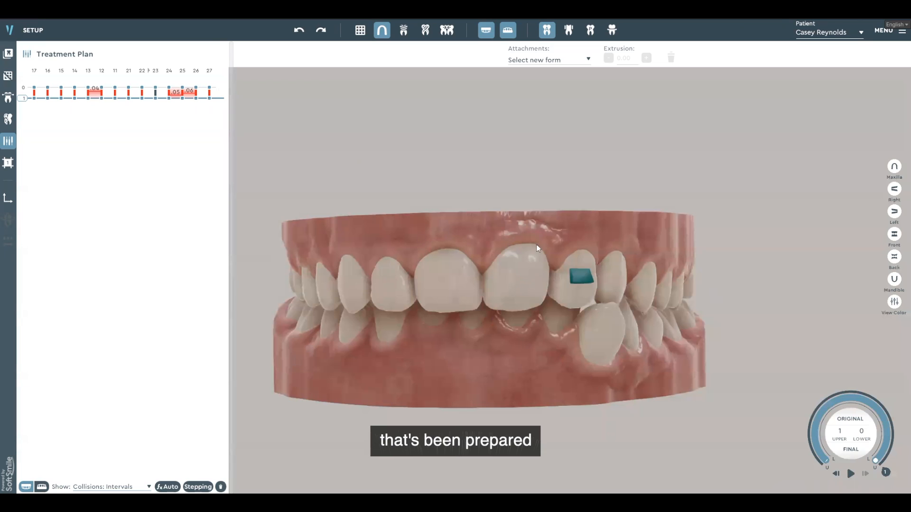
Step: Compare the original and final tooth positions, and apply global stepping with the extrusion speed set to 0.15 mm
{"action": "left_click", "coordinate": [857, 420]}
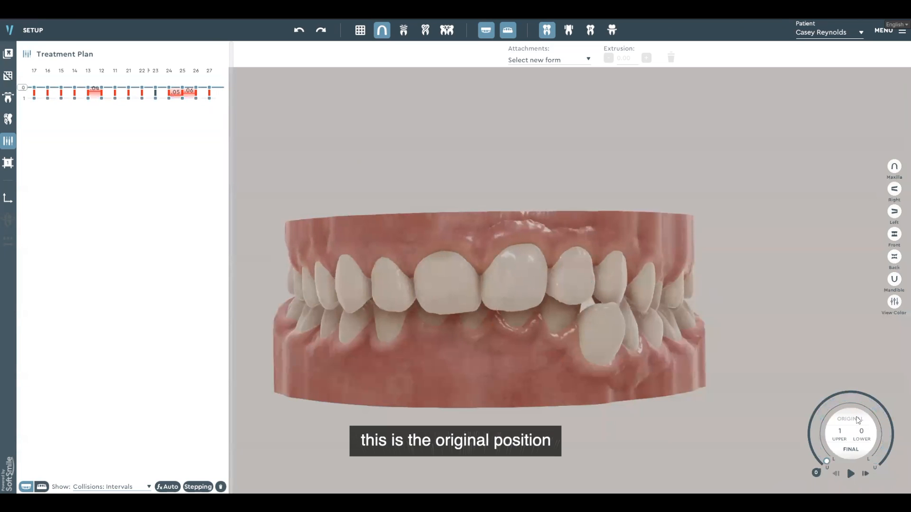
{"action": "left_click", "coordinate": [858, 420]}
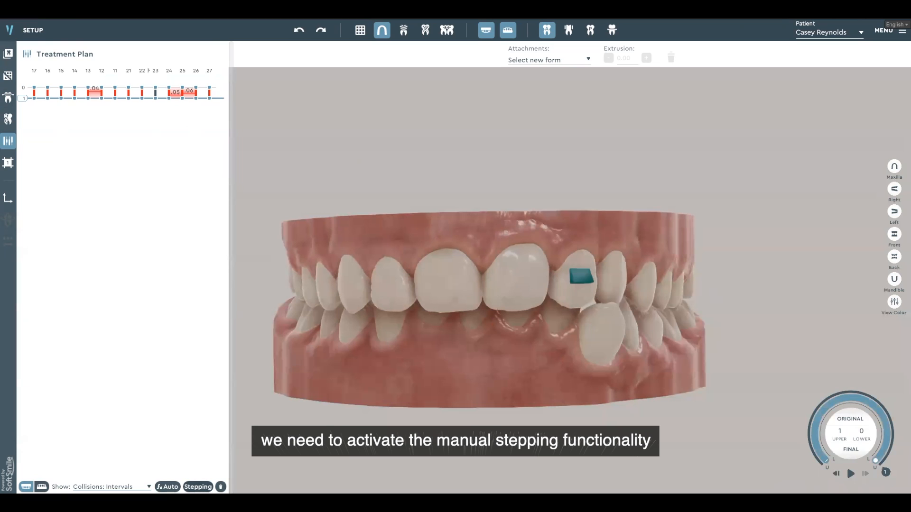
{"action": "left_click", "coordinate": [198, 487]}
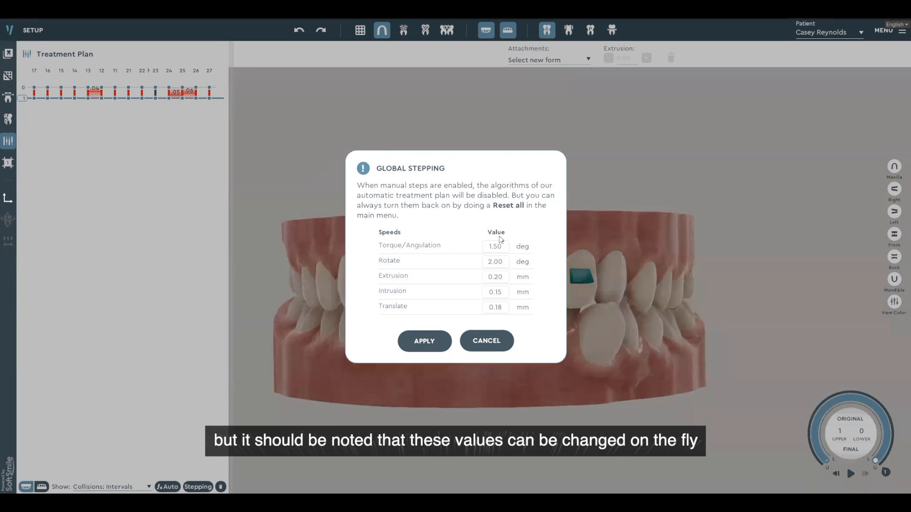
{"action": "double_click", "coordinate": [509, 283]}
{"action": "type", "text": "15"}
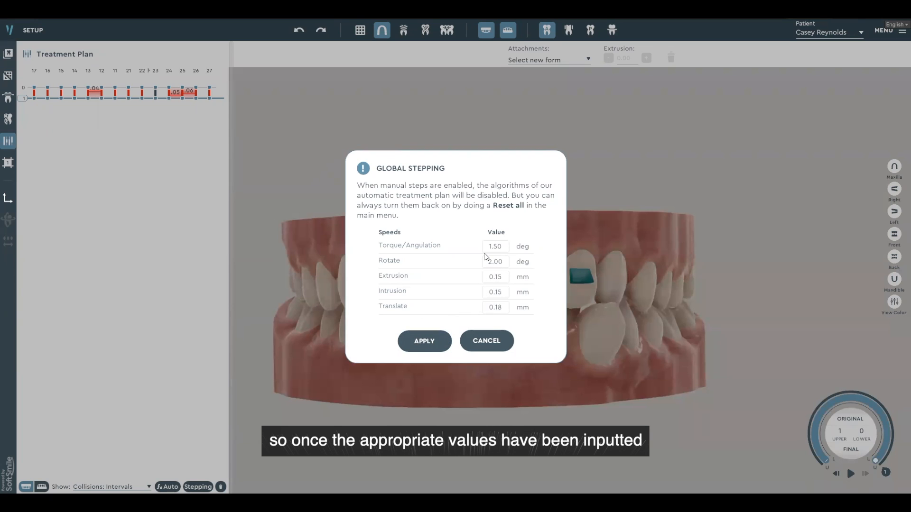
{"action": "left_click", "coordinate": [423, 341]}
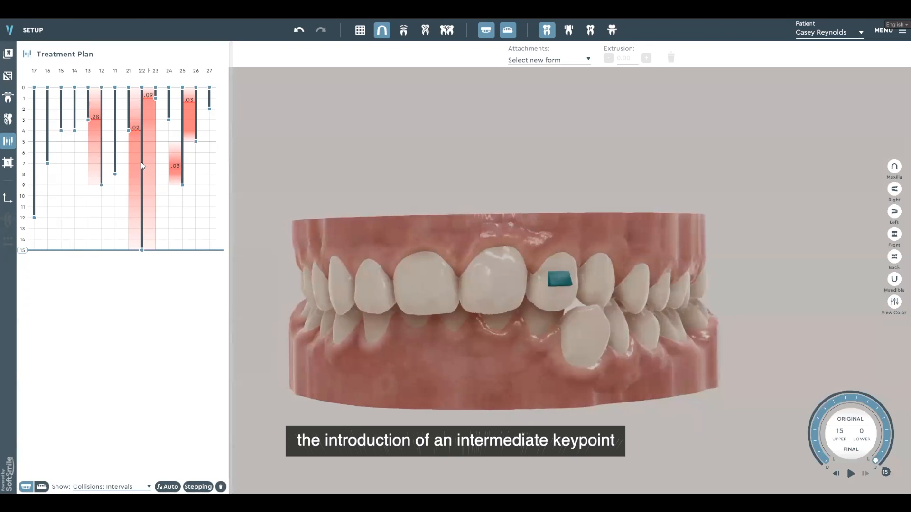
Step: Try adding an intermediate keypoint for tooth 22 at step 7 and repositioning the tooth there
{"action": "double_click", "coordinate": [142, 165]}
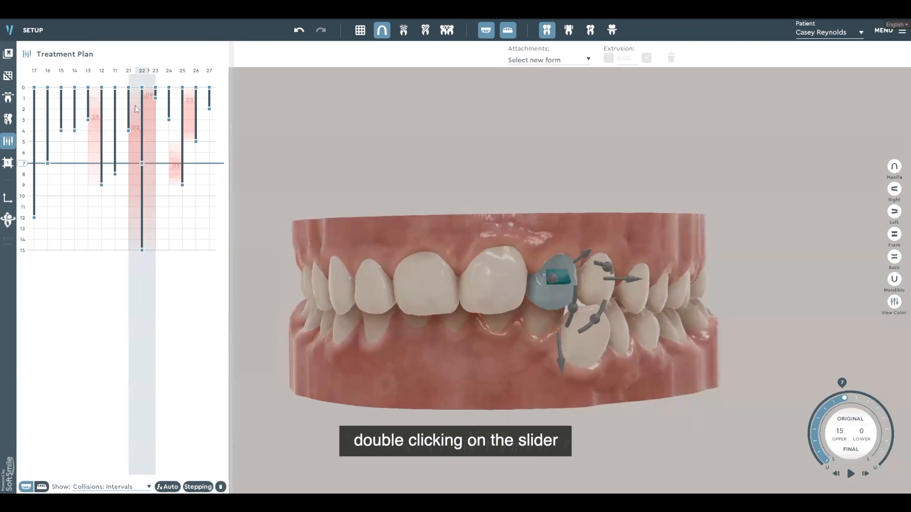
{"action": "right_click_drag", "start_coordinate": [462, 244], "coordinate": [443, 245]}
{"action": "right_click_drag", "start_coordinate": [467, 273], "coordinate": [479, 270]}
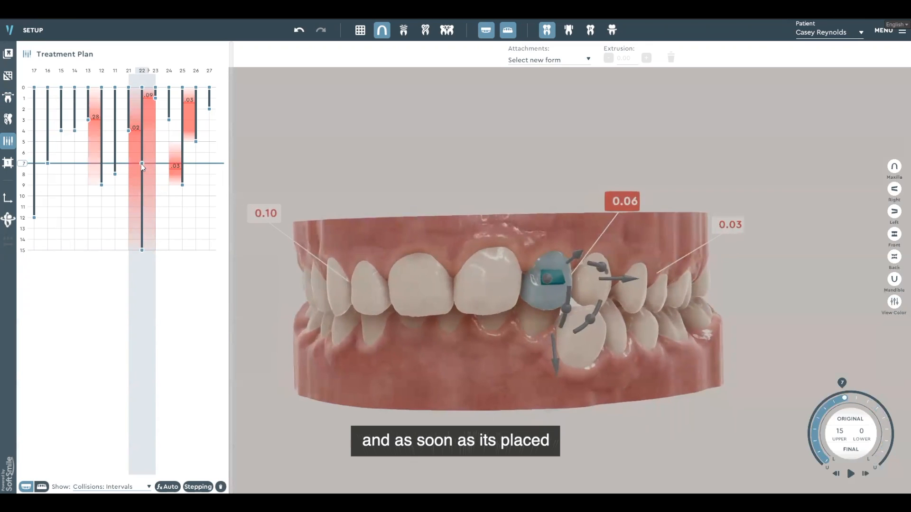
{"action": "left_click_drag", "start_coordinate": [621, 278], "coordinate": [624, 278]}
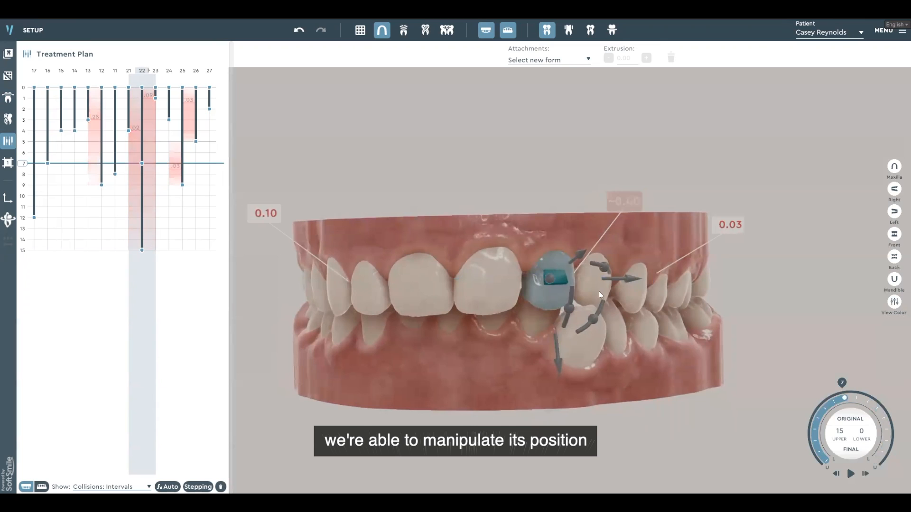
{"action": "left_click_drag", "start_coordinate": [579, 257], "coordinate": [599, 215]}
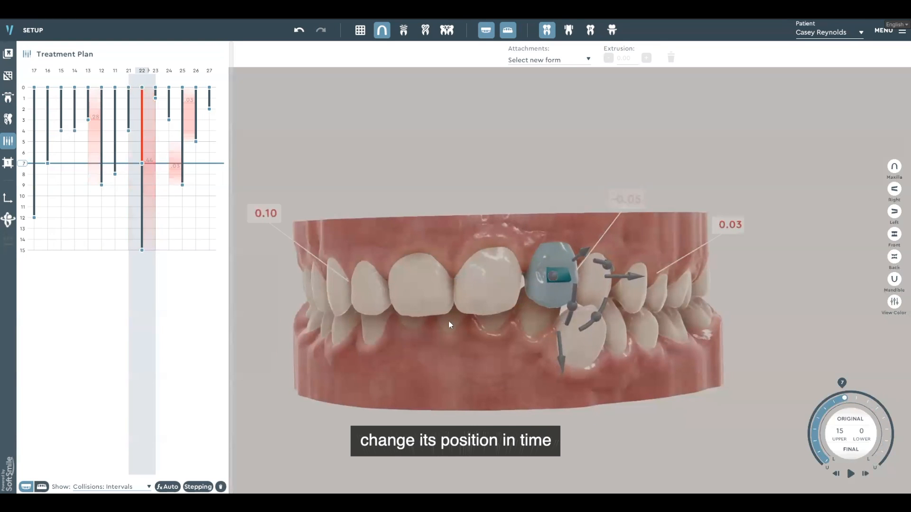
{"action": "right_click_drag", "start_coordinate": [449, 321], "coordinate": [464, 321]}
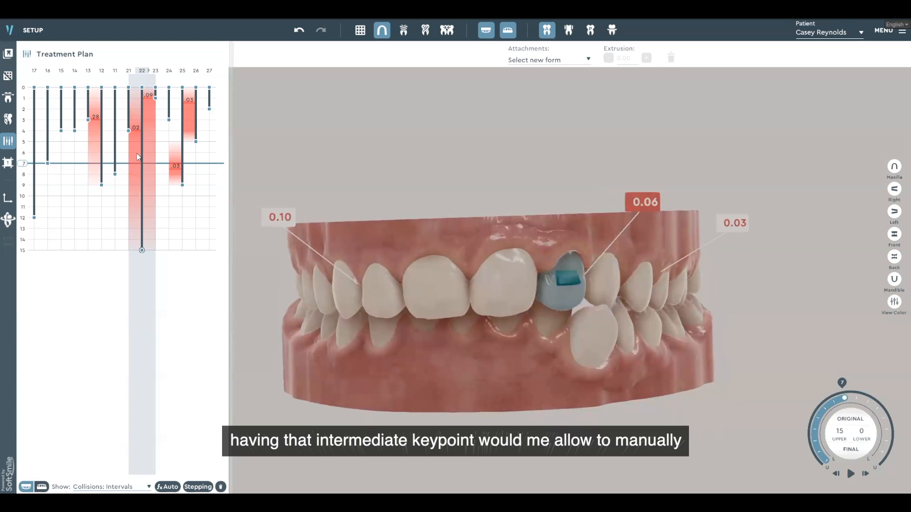
Step: Return the upper treatment plan to step 15 and regenerate it automatically to resolve the collisions
{"action": "middle_click_drag", "start_coordinate": [473, 244], "coordinate": [488, 291]}
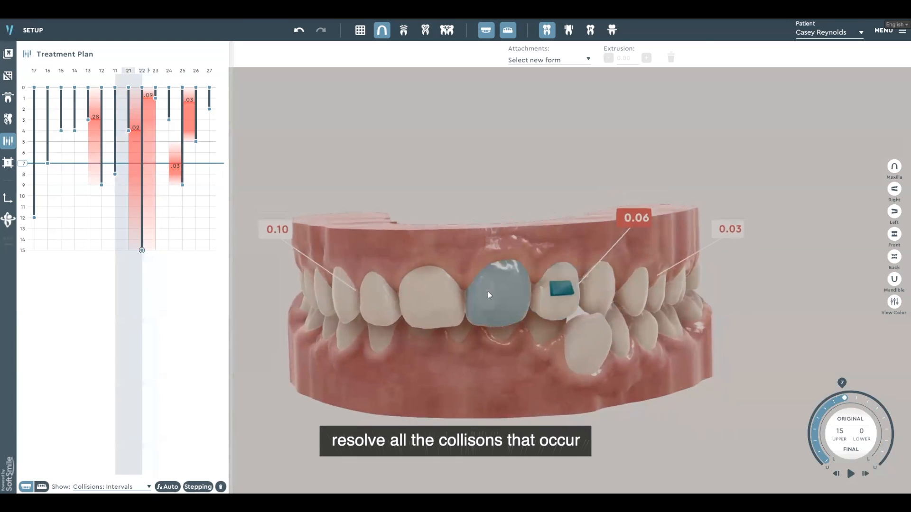
{"action": "middle_click_drag", "start_coordinate": [429, 281], "coordinate": [441, 282]}
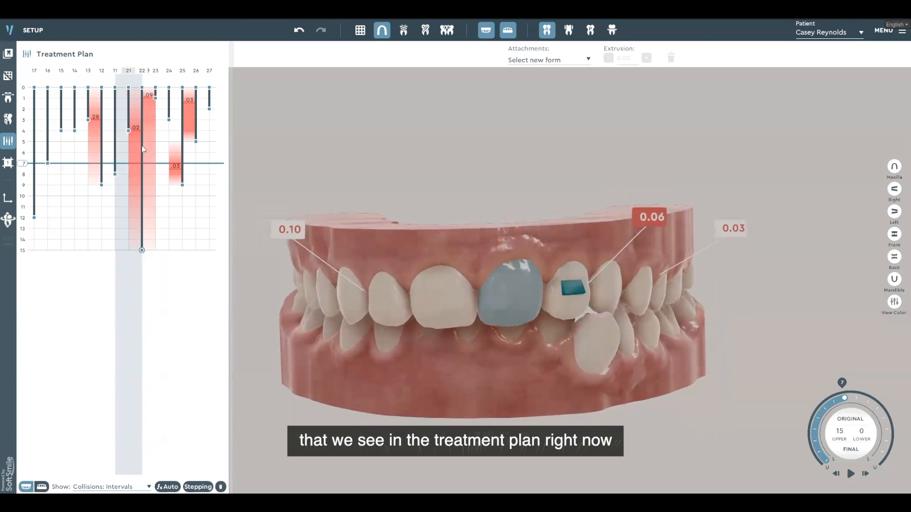
{"action": "left_click_drag", "start_coordinate": [25, 165], "coordinate": [22, 258]}
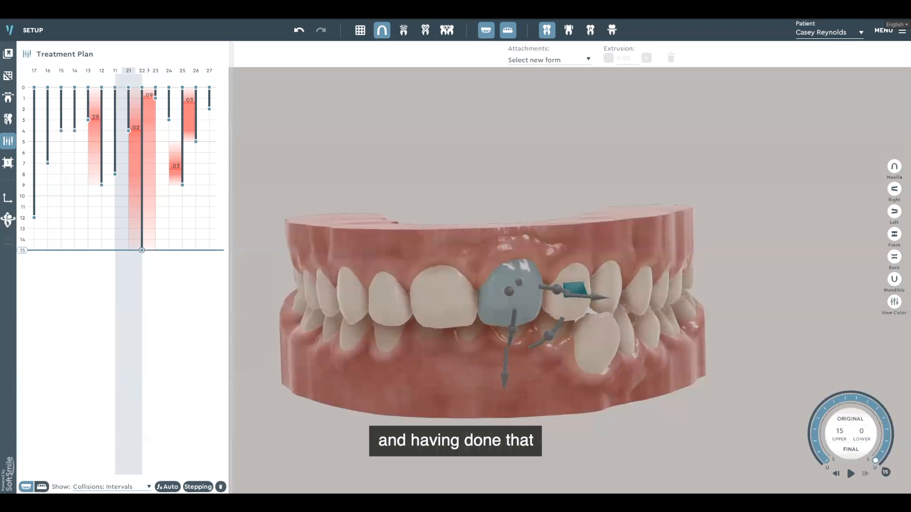
{"action": "left_click", "coordinate": [167, 487]}
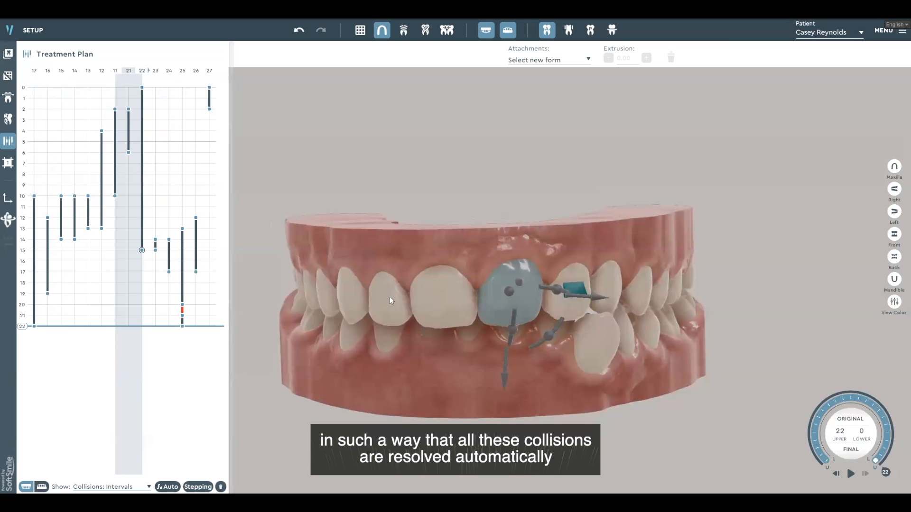
{"action": "left_click_drag", "start_coordinate": [442, 311], "coordinate": [315, 238]}
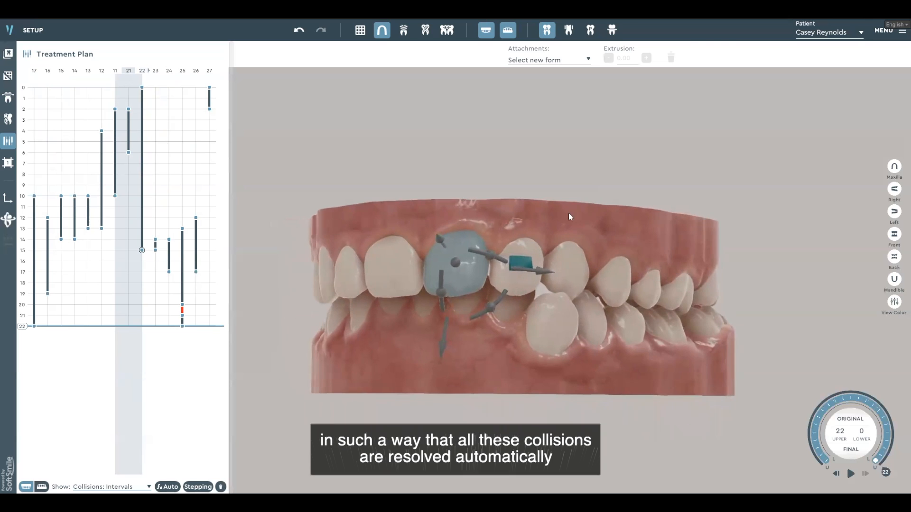
{"action": "left_click_drag", "start_coordinate": [599, 221], "coordinate": [468, 239]}
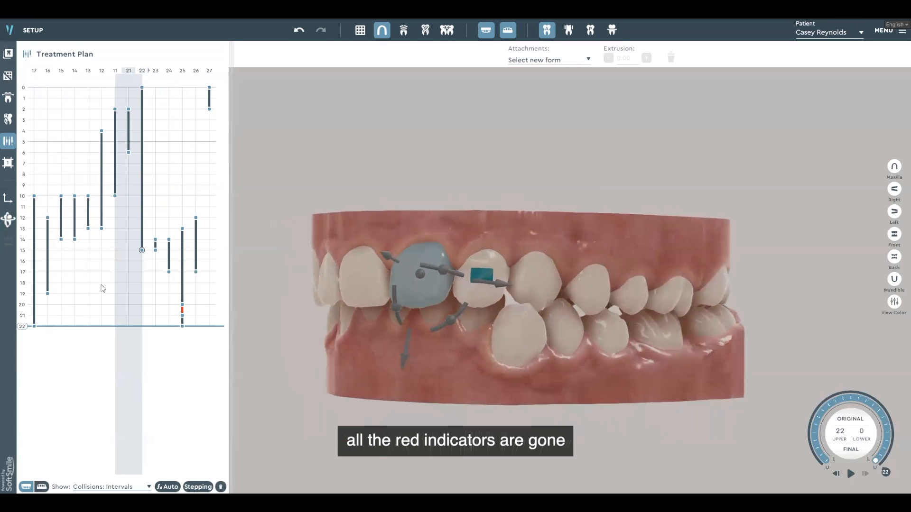
{"action": "mouse_move", "coordinate": [22, 326]}
{"action": "left_mouse_down"}
{"action": "mouse_move", "coordinate": [24, 109]}
{"action": "mouse_move", "coordinate": [24, 326]}
{"action": "left_mouse_up"}
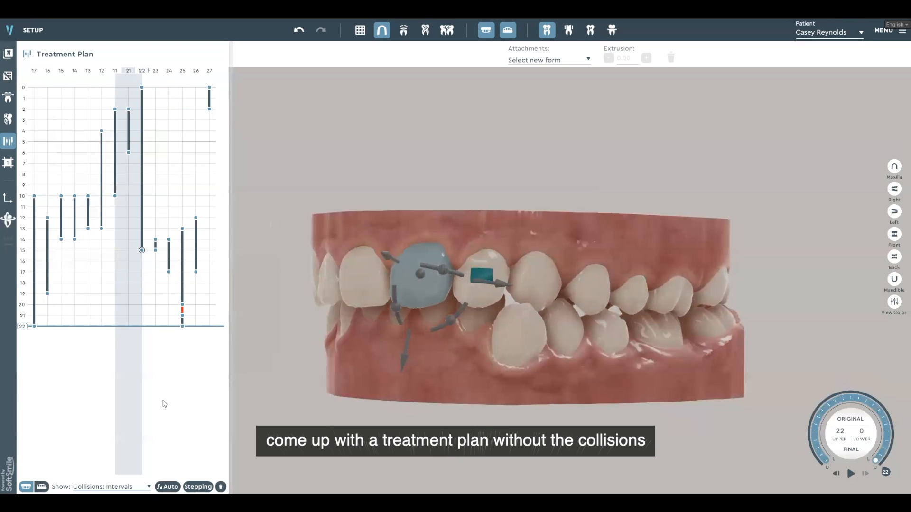
Step: Review each upper tooth's maximum, MD translation and BL translation speeds in the treatment plan, and look through the other speed types
{"action": "left_click", "coordinate": [114, 486]}
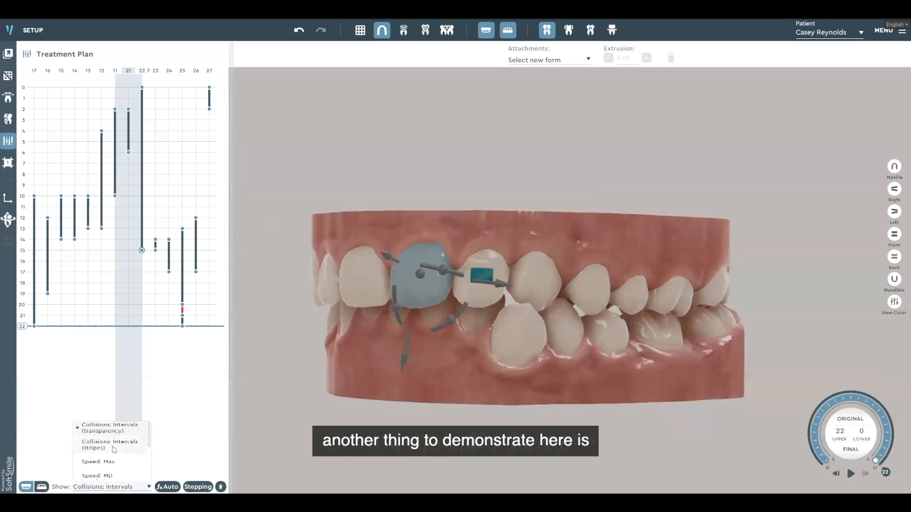
{"action": "left_click", "coordinate": [114, 462]}
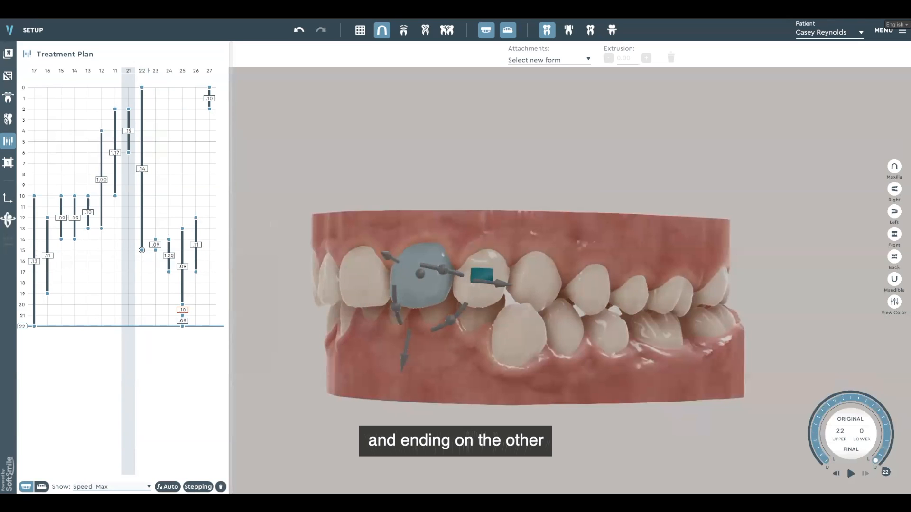
{"action": "left_click", "coordinate": [102, 486]}
{"action": "left_click", "coordinate": [104, 460]}
{"action": "left_click", "coordinate": [110, 487]}
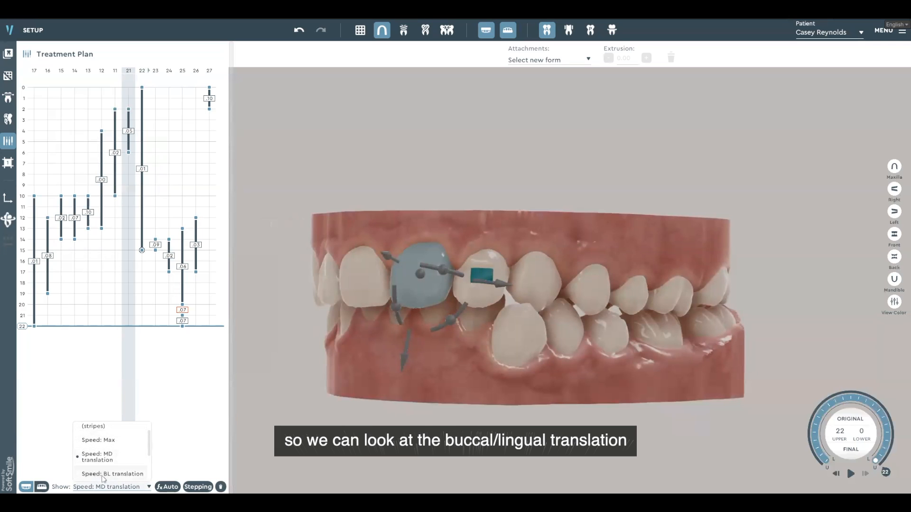
{"action": "left_click", "coordinate": [110, 474]}
{"action": "left_click", "coordinate": [112, 486]}
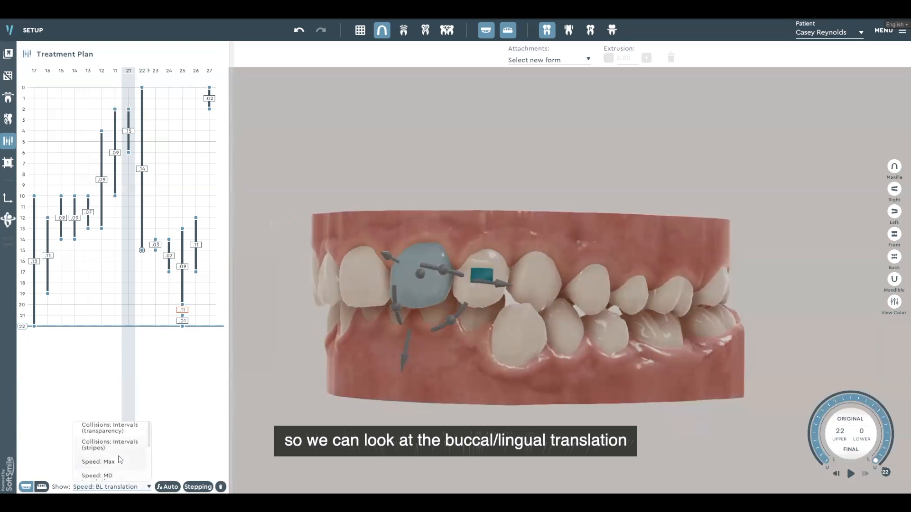
{"action": "left_click", "coordinate": [118, 463]}
{"action": "left_click", "coordinate": [112, 487]}
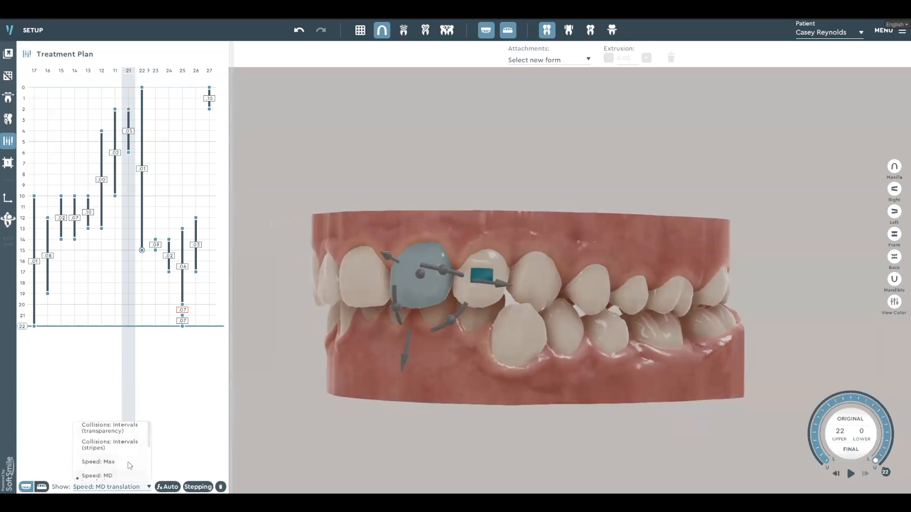
{"action": "scroll", "coordinate": [112, 463], "scroll_direction": "down", "scroll_amount": 2}
{"action": "scroll", "coordinate": [109, 464], "scroll_direction": "up", "scroll_amount": 3}
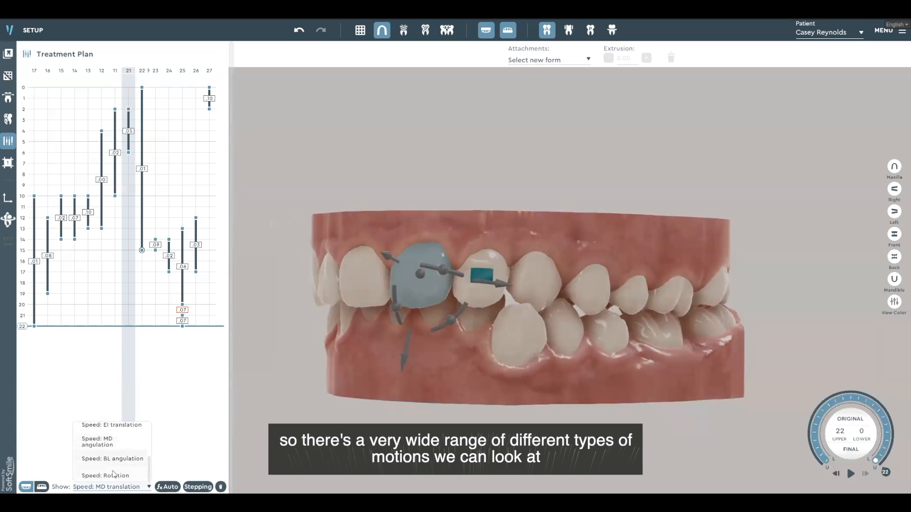
{"action": "scroll", "coordinate": [102, 468], "scroll_direction": "up", "scroll_amount": 3}
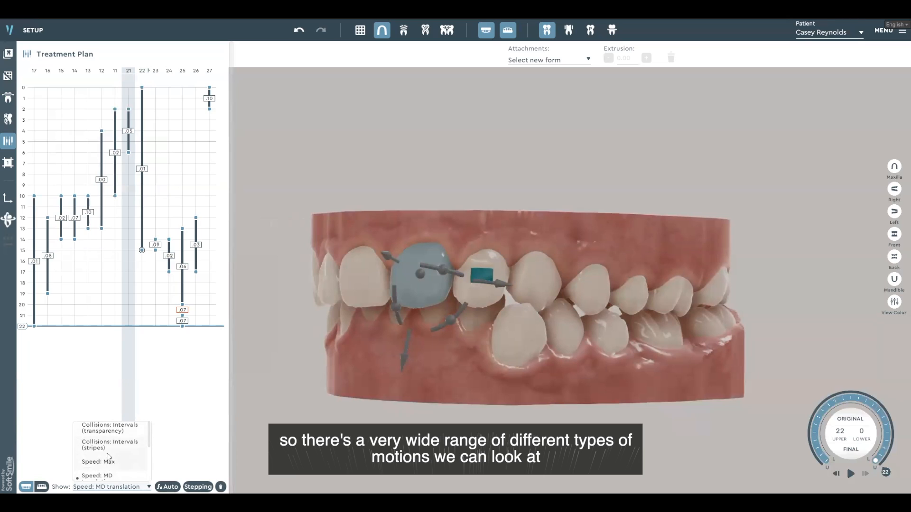
{"action": "left_click", "coordinate": [154, 379]}
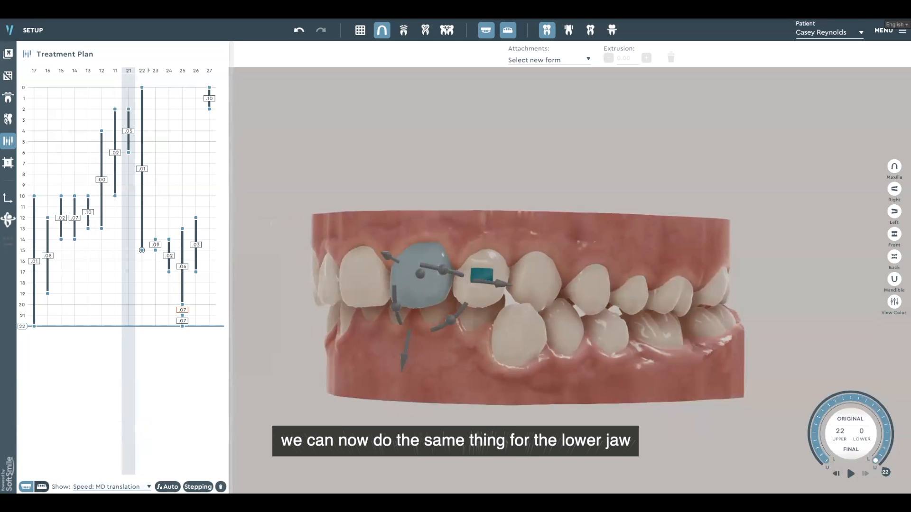
Step: Shift tooth 17's movement to span steps 8 to 20 and tooth 16's movement to span steps 10 to 17
{"action": "left_click", "coordinate": [42, 487]}
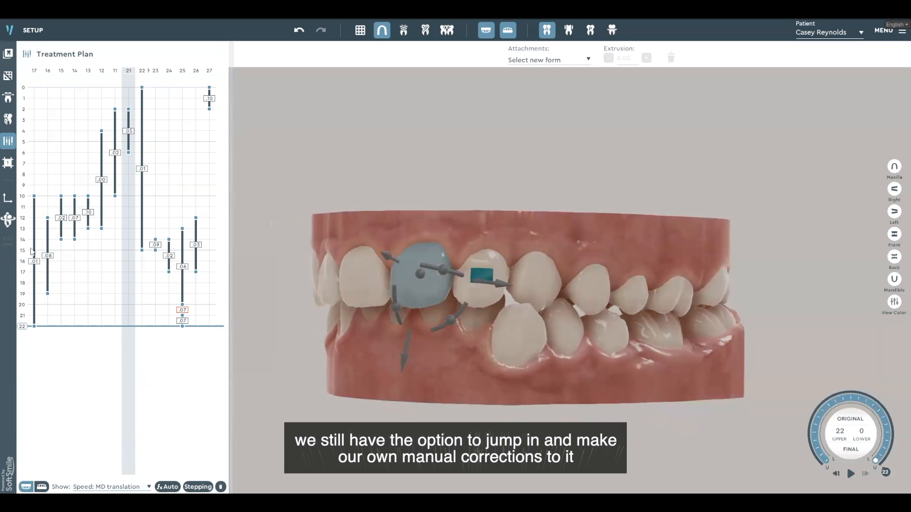
{"action": "left_click_drag", "start_coordinate": [35, 245], "coordinate": [35, 230]}
{"action": "left_click_drag", "start_coordinate": [48, 241], "coordinate": [50, 219]}
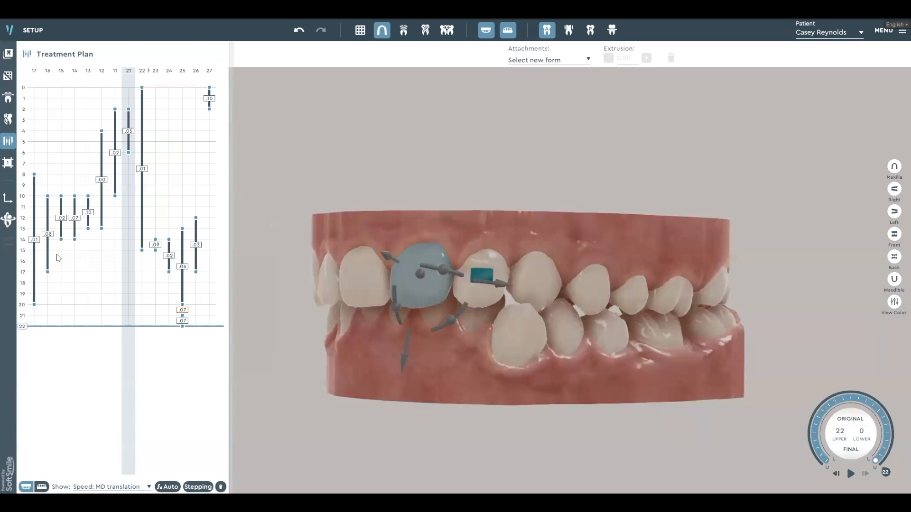
Step: Show collision intervals with transparency, and test shifting tooth 17's movement one step earlier before restoring it
{"action": "left_click", "coordinate": [110, 486]}
{"action": "left_click", "coordinate": [110, 429]}
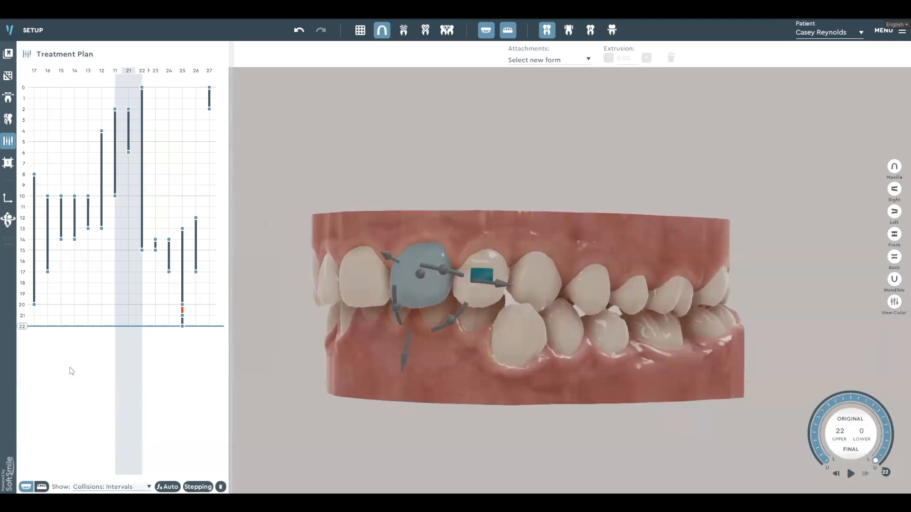
{"action": "left_click_drag", "start_coordinate": [34, 250], "coordinate": [36, 239]}
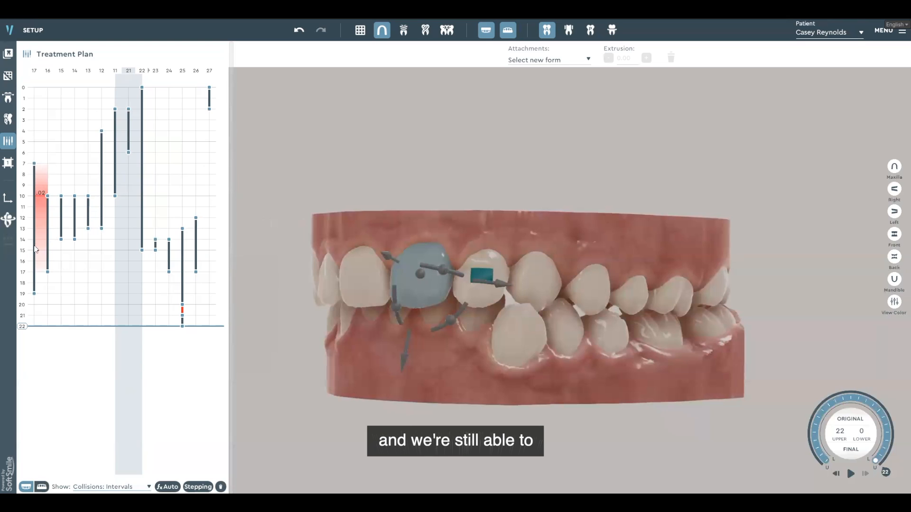
{"action": "left_click_drag", "start_coordinate": [35, 237], "coordinate": [32, 244]}
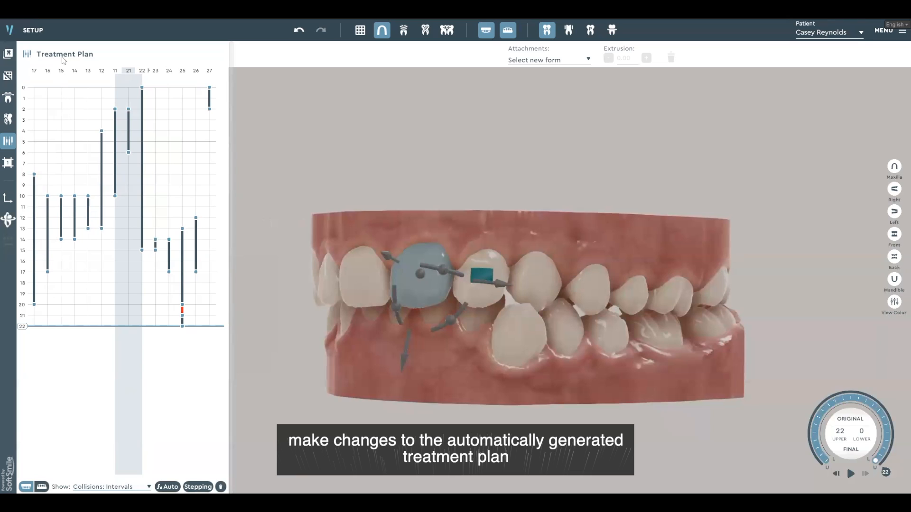
Step: Add a keypoint to tooth 17 at step 14 and adjust its movement into two sections spanning steps 9–15 and 17–23
{"action": "left_click", "coordinate": [34, 241]}
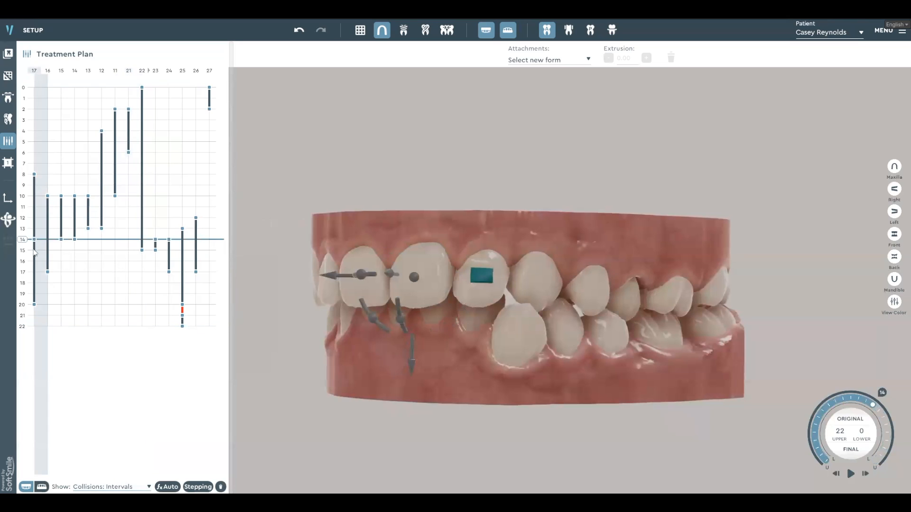
{"action": "left_click_drag", "start_coordinate": [35, 239], "coordinate": [34, 262], "text": "ctrl"}
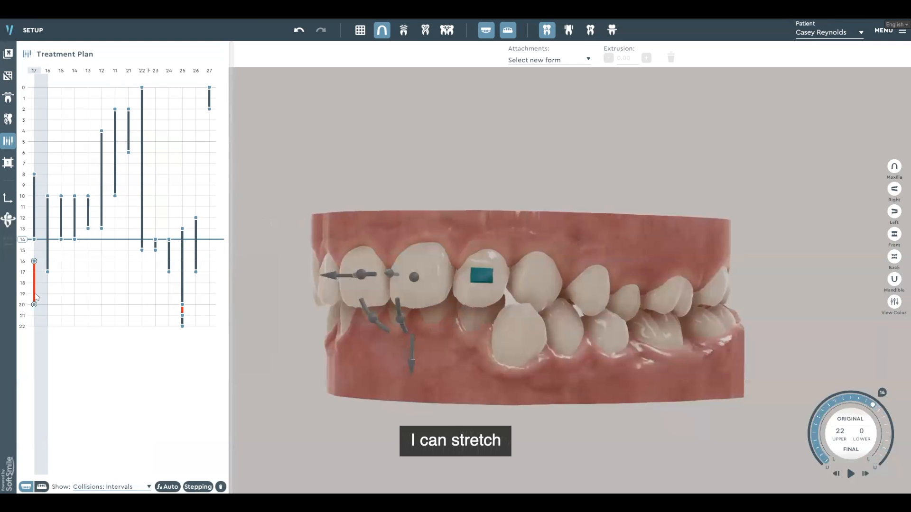
{"action": "left_click_drag", "start_coordinate": [33, 295], "coordinate": [33, 350]}
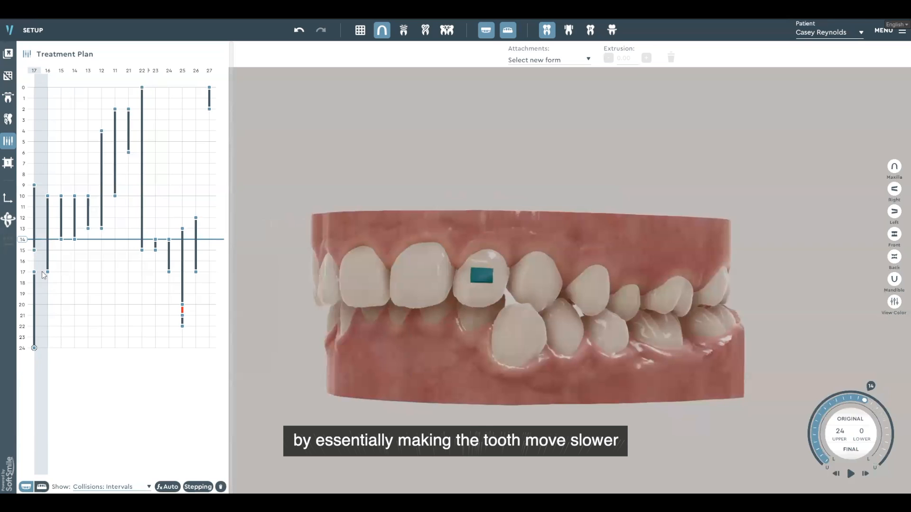
{"action": "left_click_drag", "start_coordinate": [35, 343], "coordinate": [34, 326]}
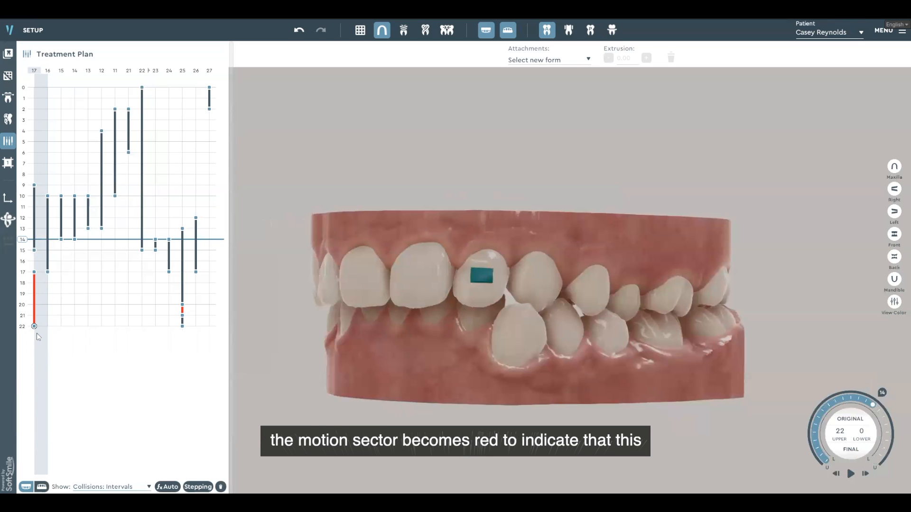
{"action": "left_click_drag", "start_coordinate": [34, 326], "coordinate": [34, 338]}
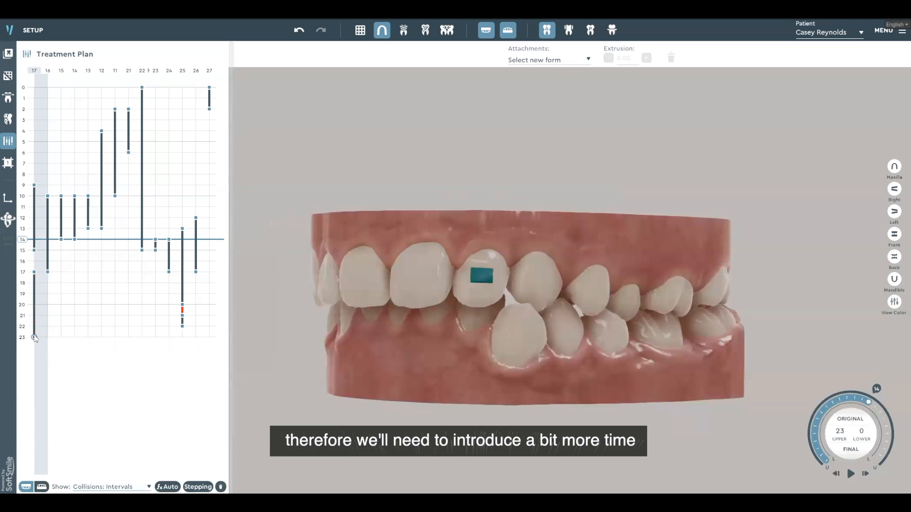
Step: Extend tooth 25's movement to end at step 23, with its last intermediate keypoint at step 22
{"action": "left_click", "coordinate": [182, 325]}
{"action": "left_click_drag", "start_coordinate": [181, 336], "coordinate": [182, 338]}
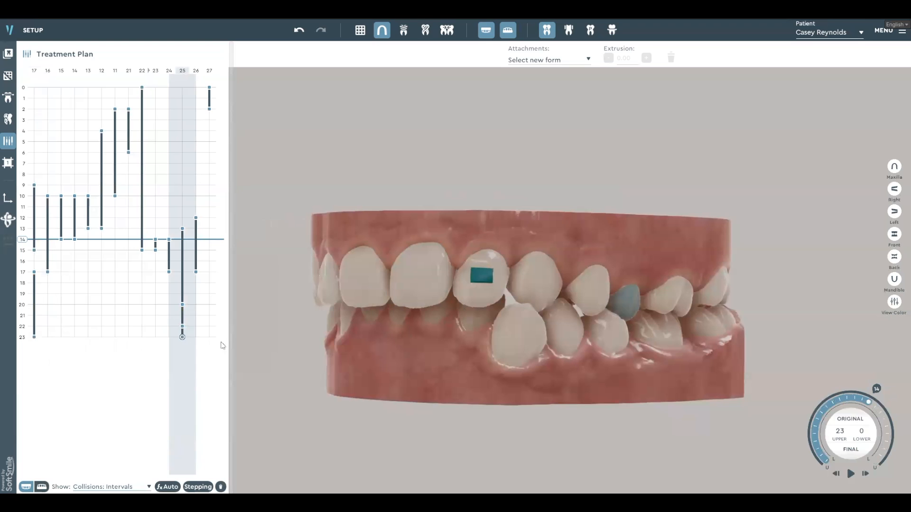
{"action": "left_click", "coordinate": [69, 392]}
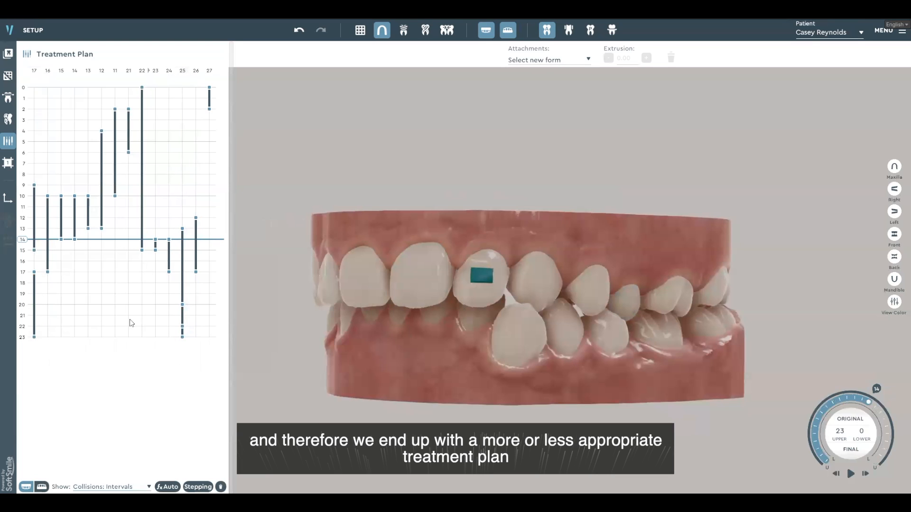